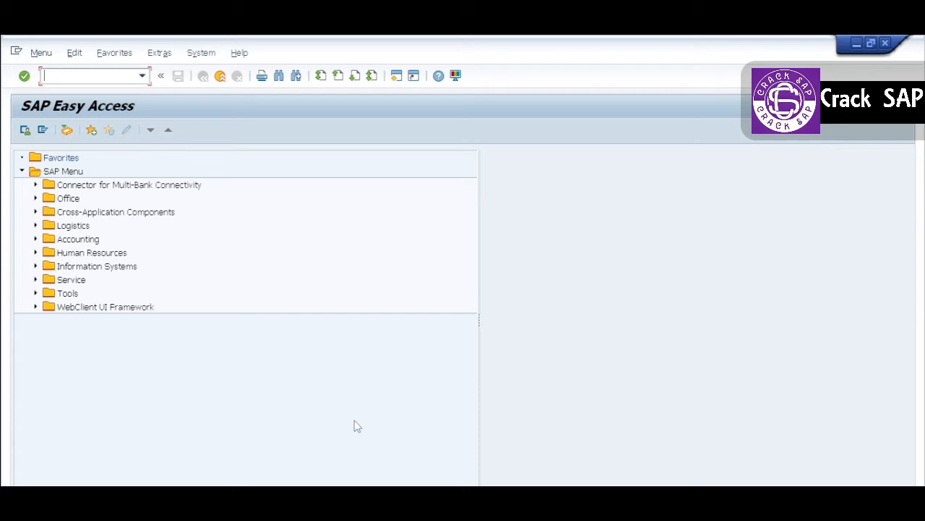
# - Open transaction FS00 and display the G/L account 41000001 Rev Dom - Trade from the income statement accounts
pyautogui.write('fs00')
pyautogui.press('Return')
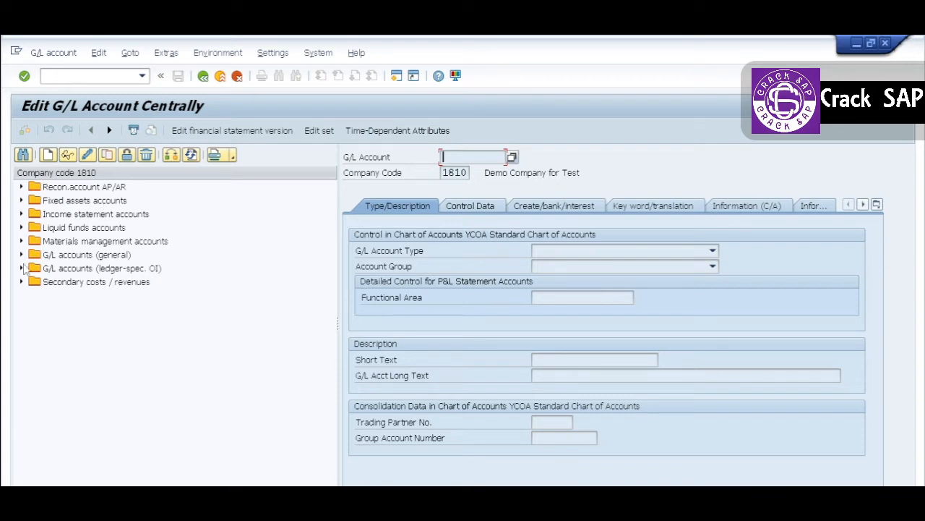
pyautogui.click(21, 214)
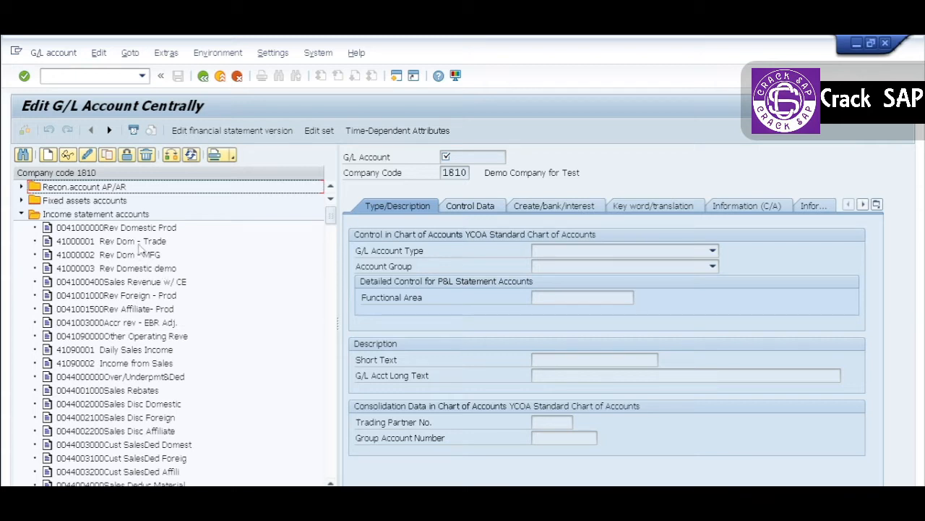
pyautogui.click(88, 245)
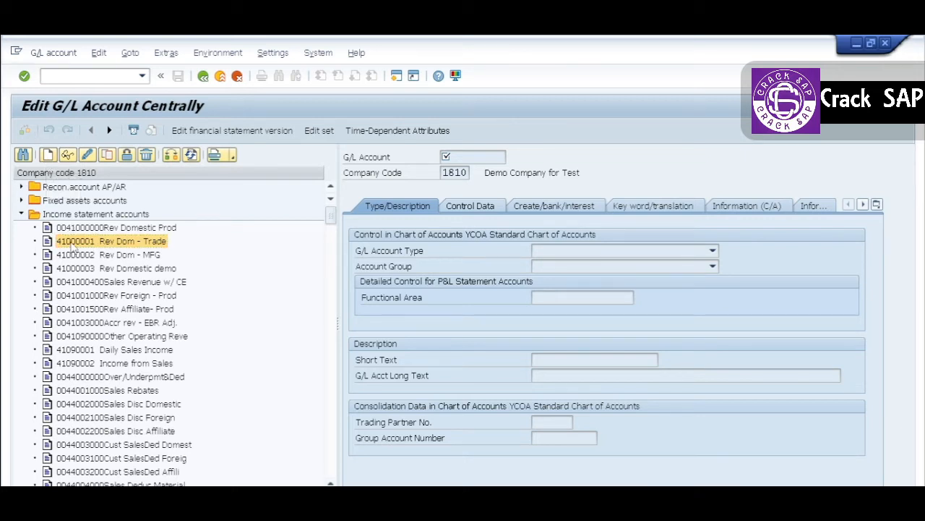
pyautogui.doubleClick(73, 246)
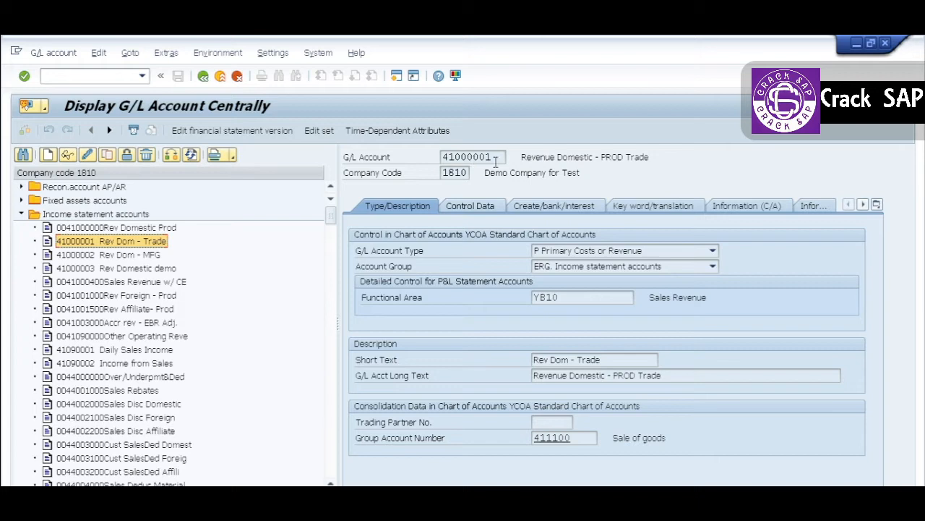
# - Start creating G/L account 41000005 in company code 1810, adapting the number copied from the displayed account
pyautogui.click(494, 159)
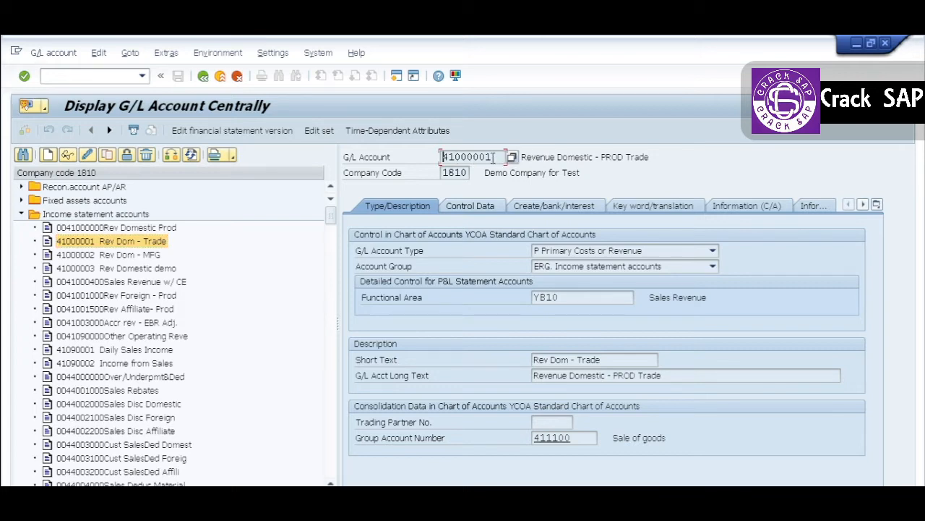
pyautogui.moveTo(495, 159); pyautogui.dragTo(439, 167)
pyautogui.hotkey('ctrl', 'c')
pyautogui.click(48, 154)
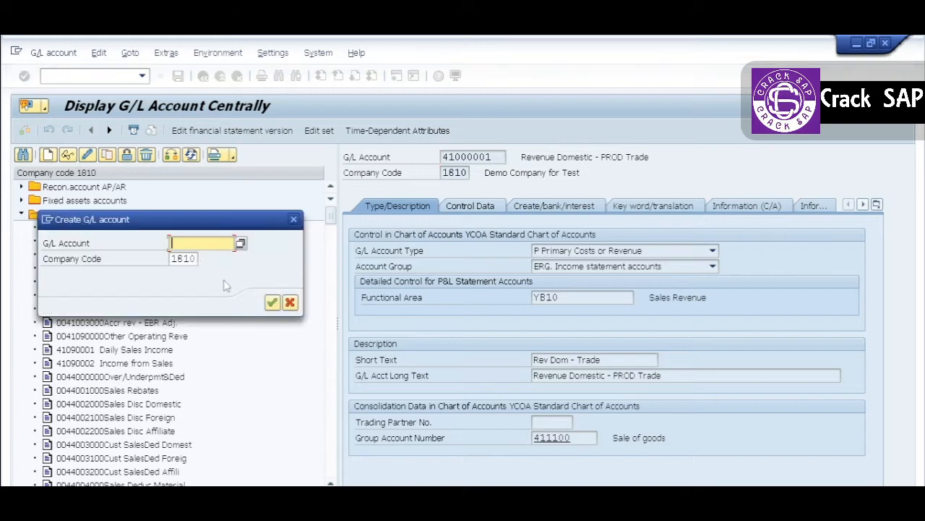
pyautogui.hotkey('ctrl', 'v')
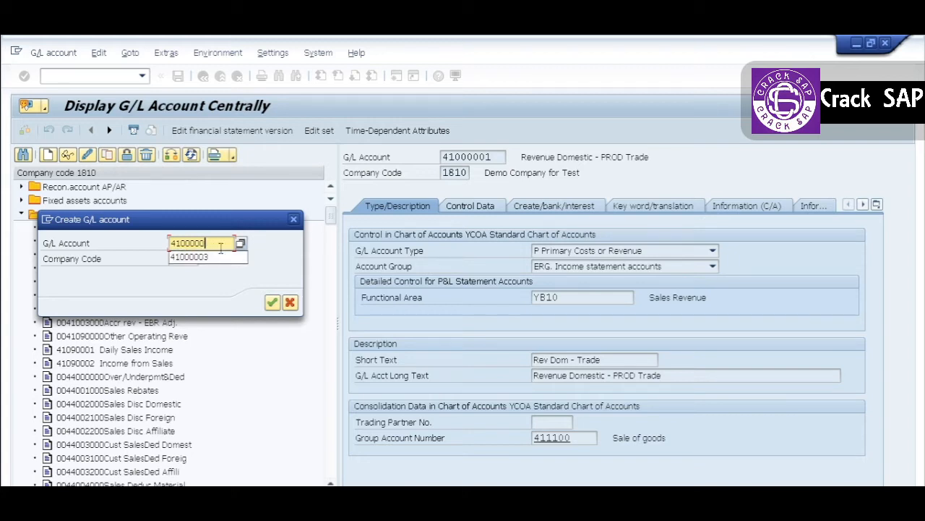
pyautogui.press('BackSpace')
pyautogui.write('5')
pyautogui.click(271, 302)
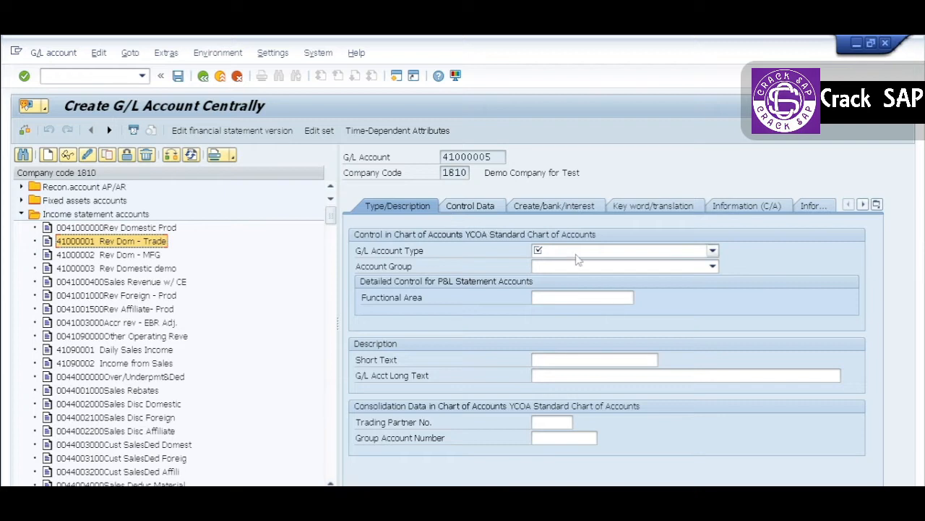
# - Set the G/L account type to P Primary Costs or Revenue and the account group to ERG. Income statement accounts
pyautogui.click(579, 253)
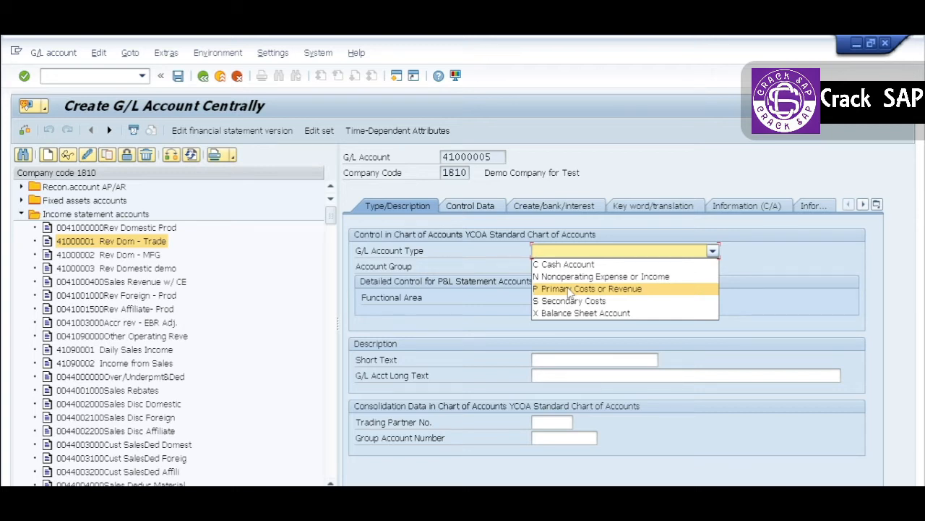
pyautogui.click(570, 290)
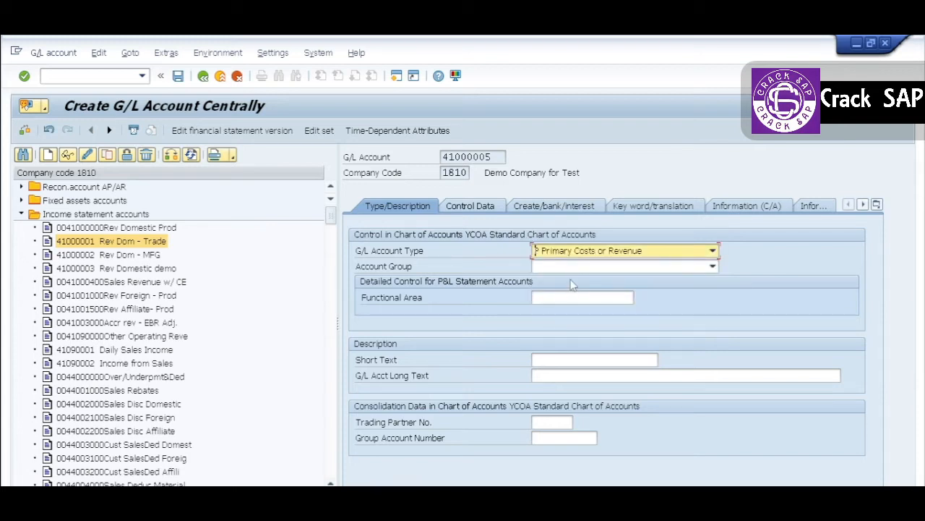
pyautogui.click(585, 268)
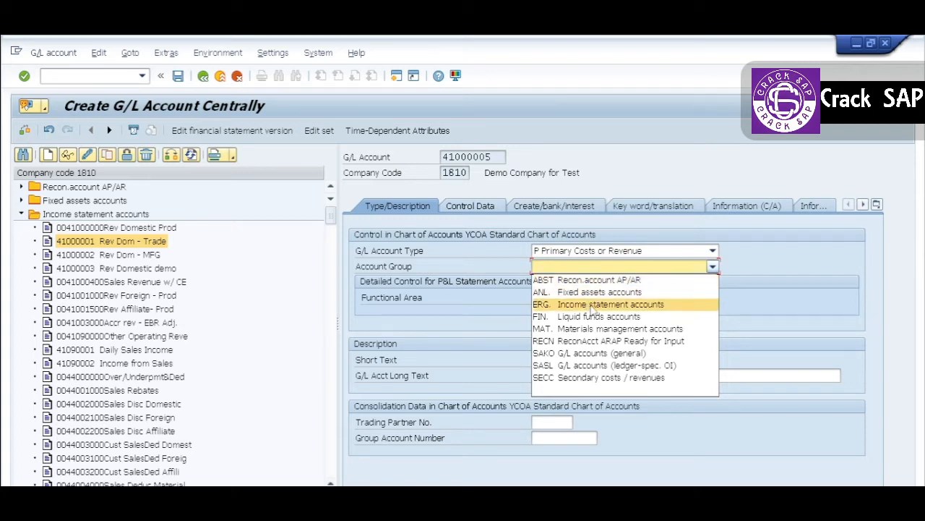
pyautogui.click(593, 304)
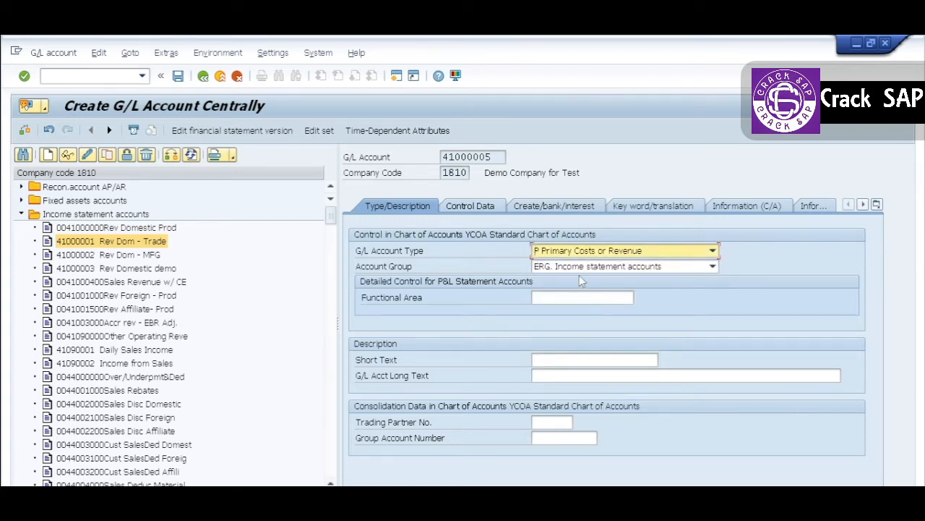
# - Open transaction OBD4 in a separate session and position the account groups list at chart of accounts YCOA
pyautogui.moveTo(495, 158); pyautogui.dragTo(435, 156)
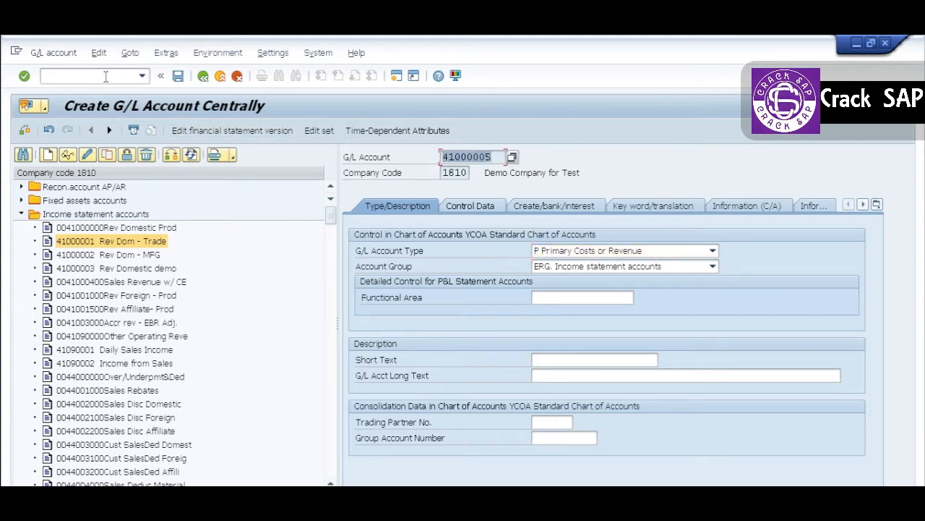
pyautogui.click(105, 76)
pyautogui.write('/oobd4')
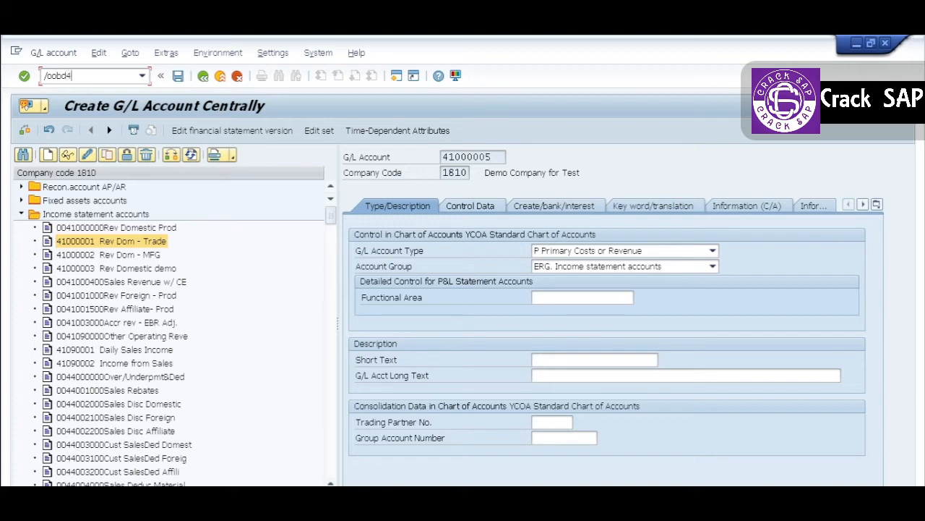
pyautogui.press('Return')
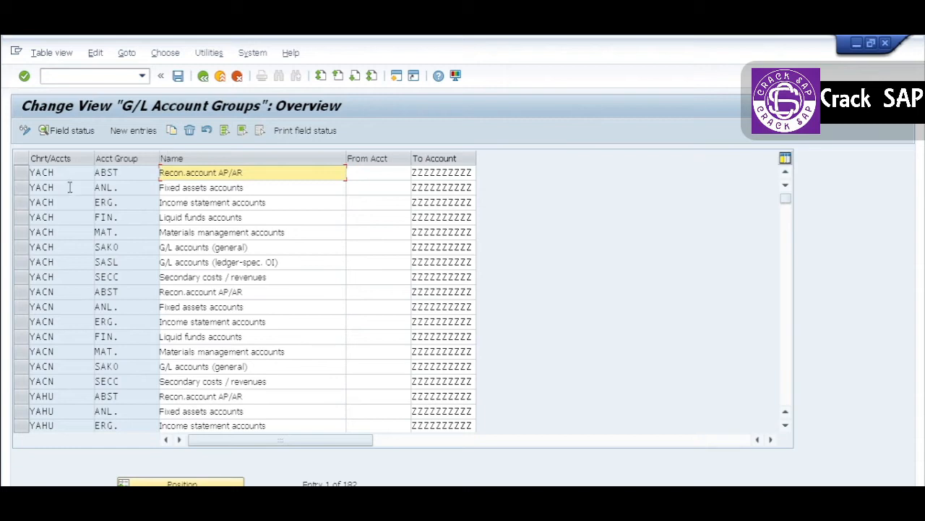
pyautogui.click(166, 481)
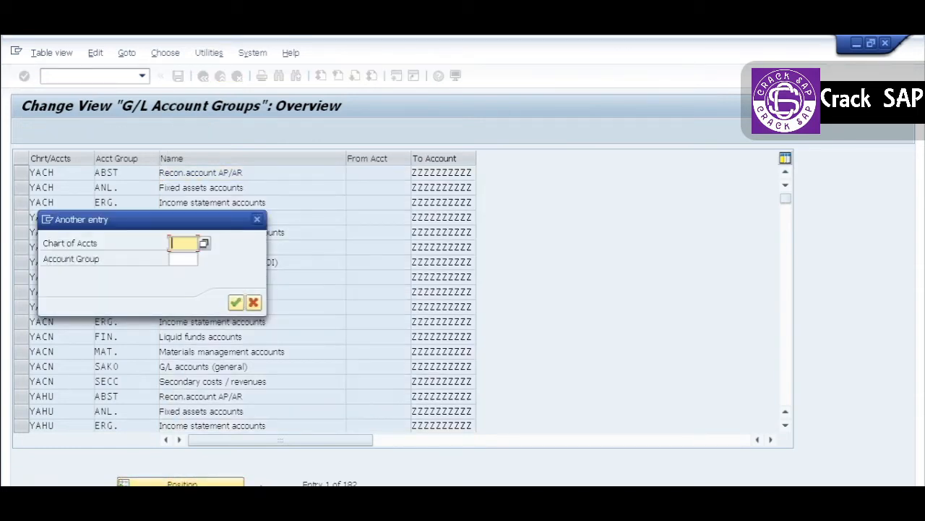
pyautogui.press('Down')
pyautogui.press('Down')
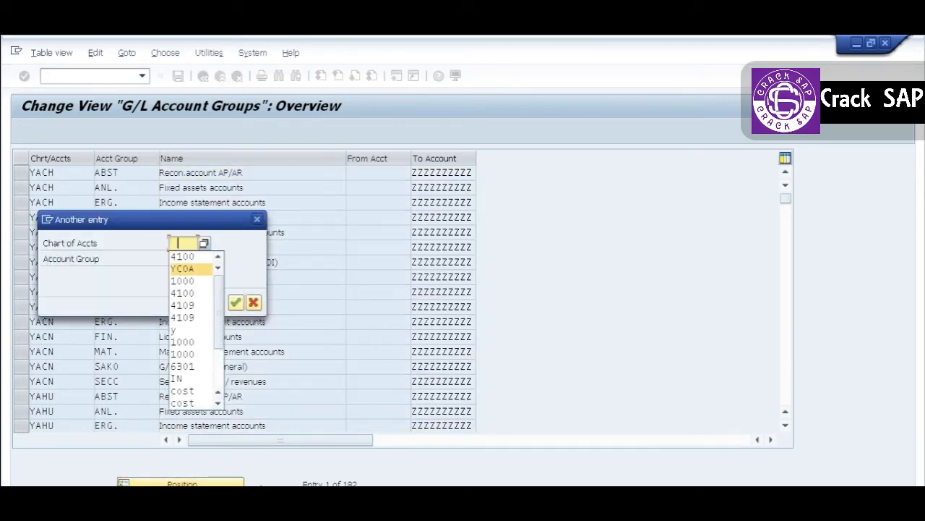
pyautogui.press('Return')
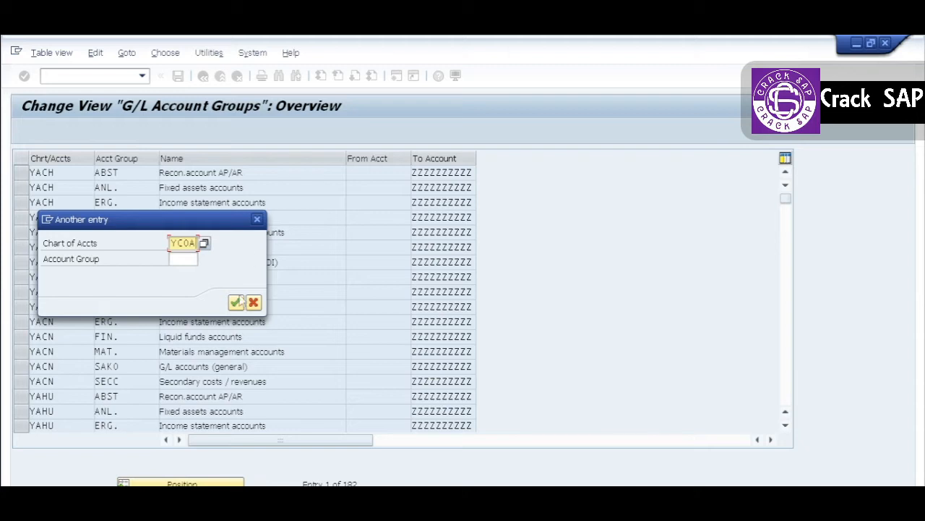
pyautogui.click(235, 301)
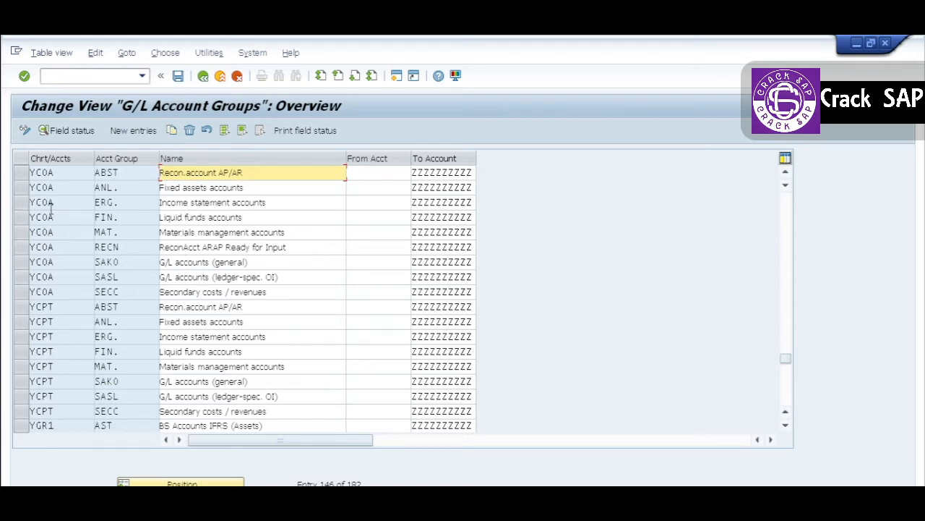
# - Examine the From Acct and To Account range of YCOA group ERG., and return to the G/L account creation session
pyautogui.click(22, 202)
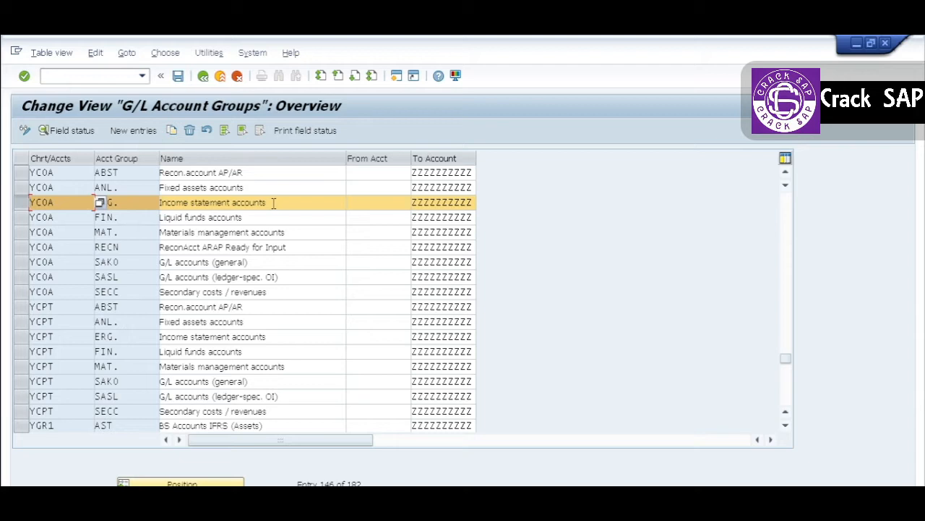
pyautogui.click(358, 204)
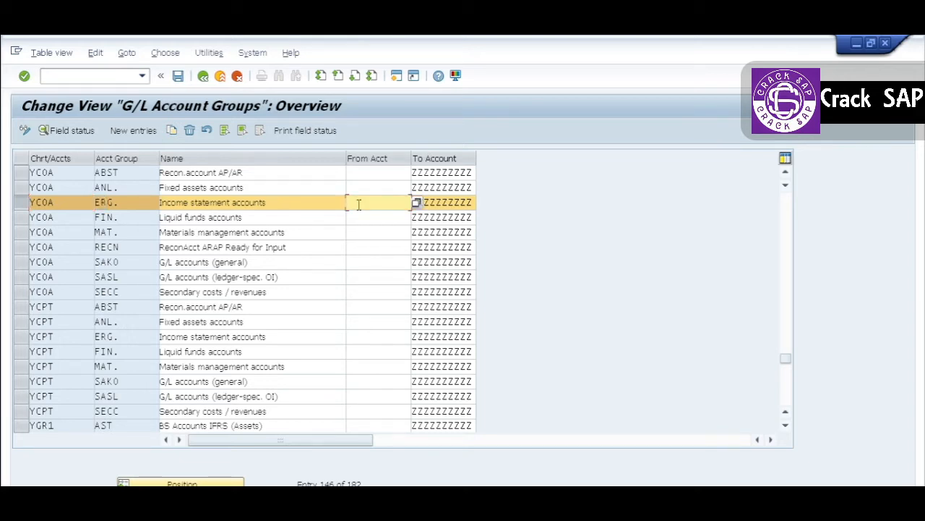
pyautogui.click(449, 204)
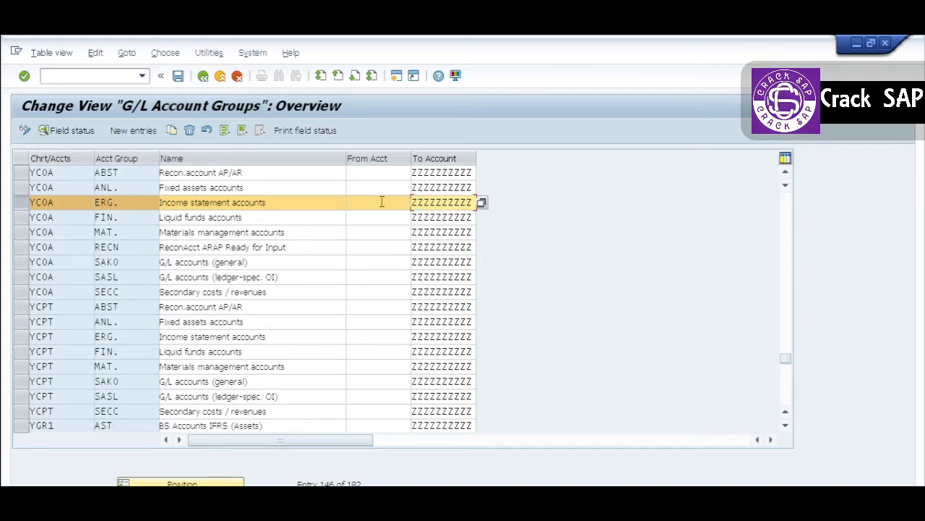
pyautogui.click(354, 203)
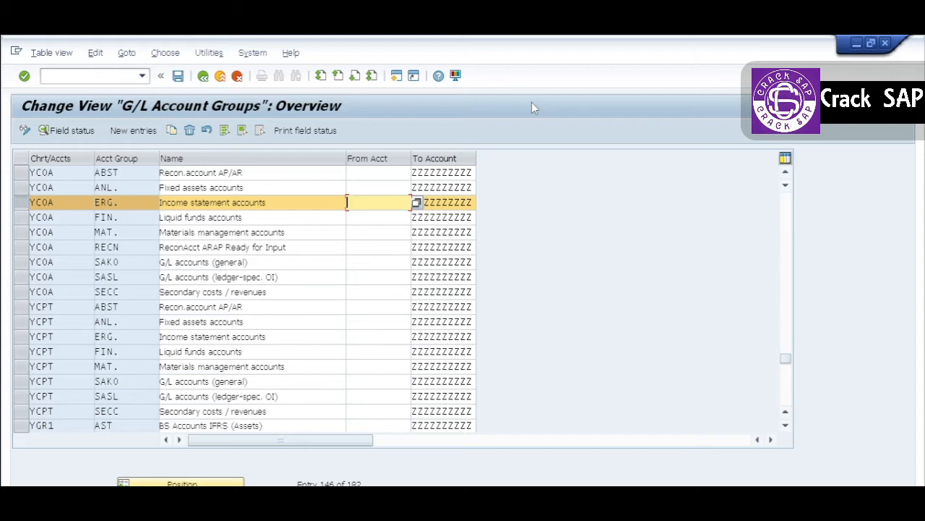
pyautogui.hotkey('alt', 'Tab')
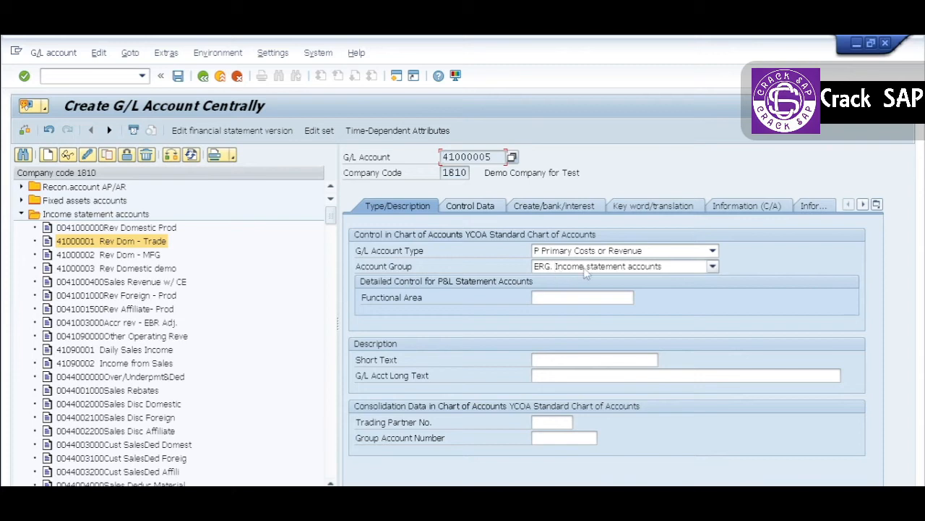
# - Enter "Export Sales" as the account's short text and "Eport Sales" as its G/L account long text
pyautogui.click(539, 360)
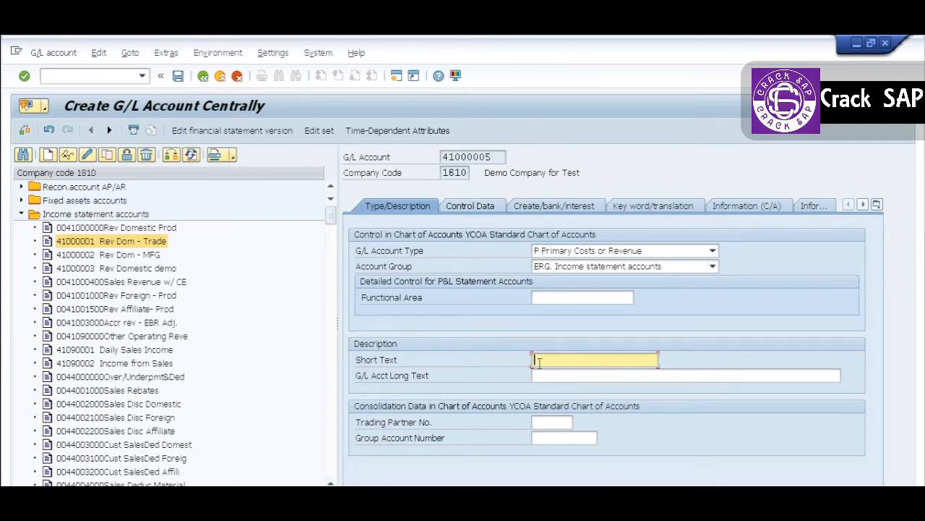
pyautogui.click(538, 360)
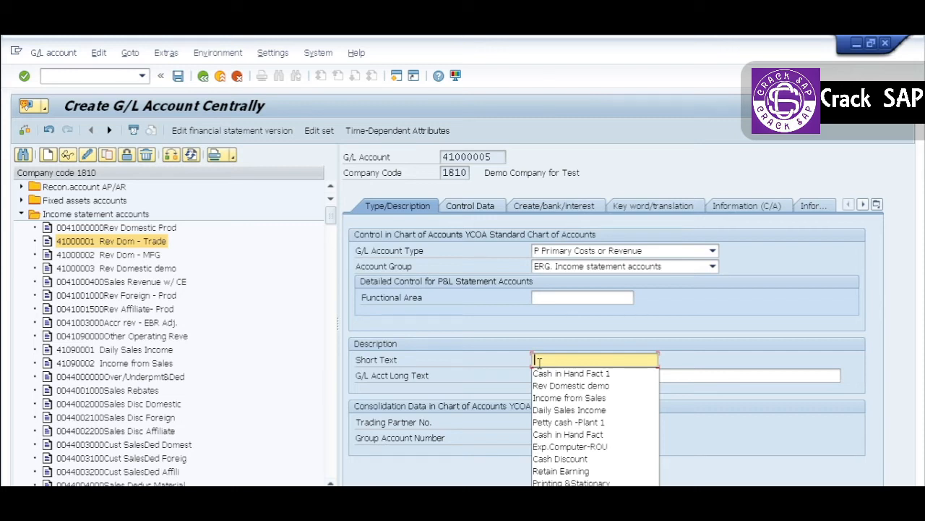
pyautogui.write('Ex')
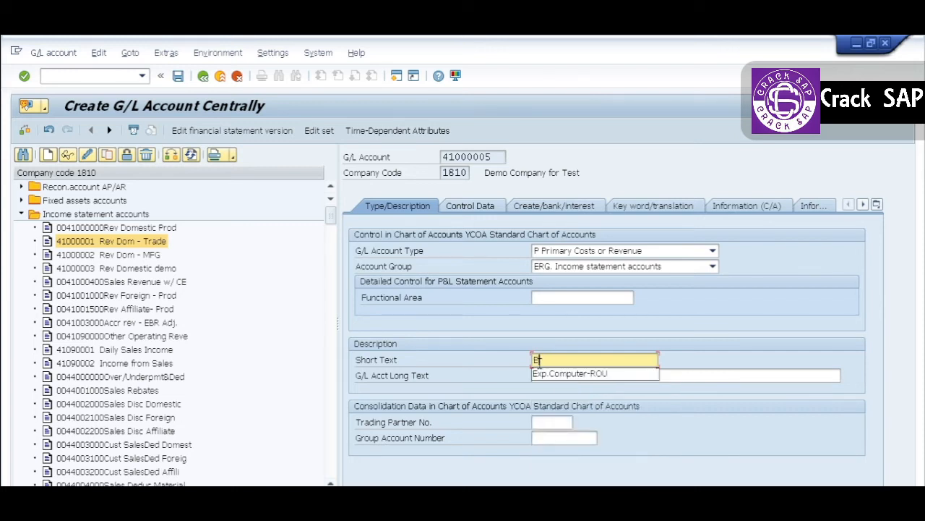
pyautogui.write('port')
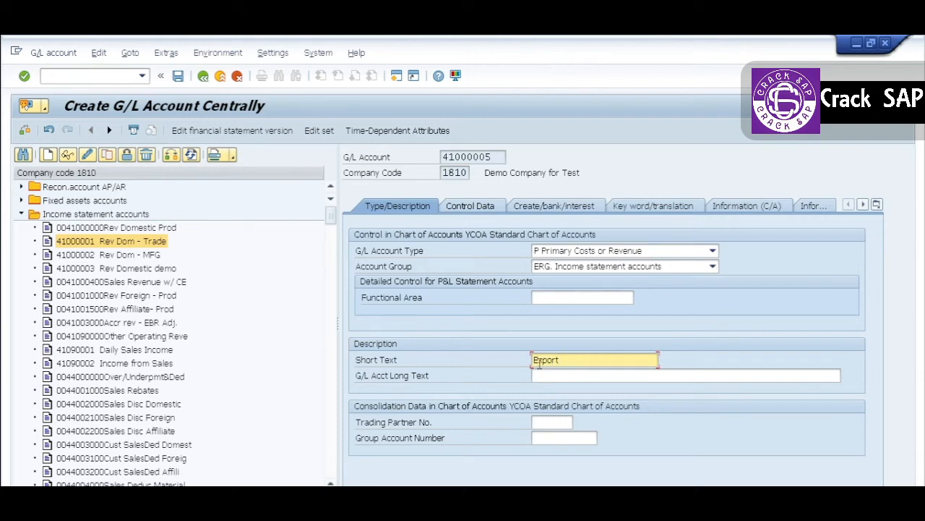
pyautogui.write(' Sale')
pyautogui.press('Tab')
pyautogui.write('E')
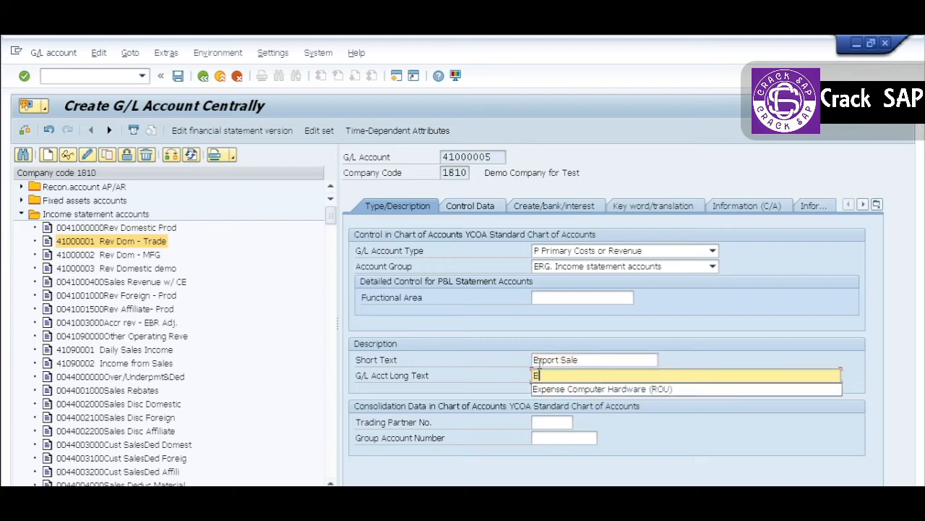
pyautogui.write('xport Sales')
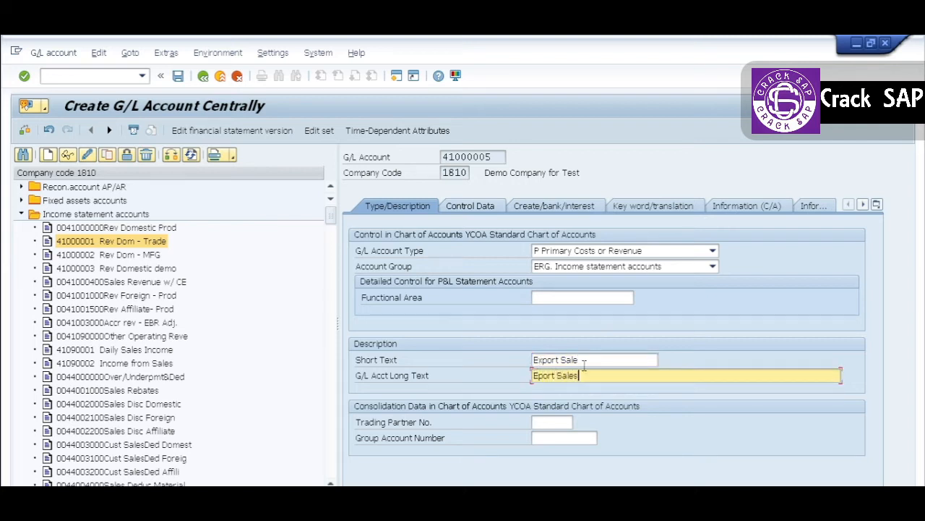
pyautogui.click(584, 361)
pyautogui.write('s')
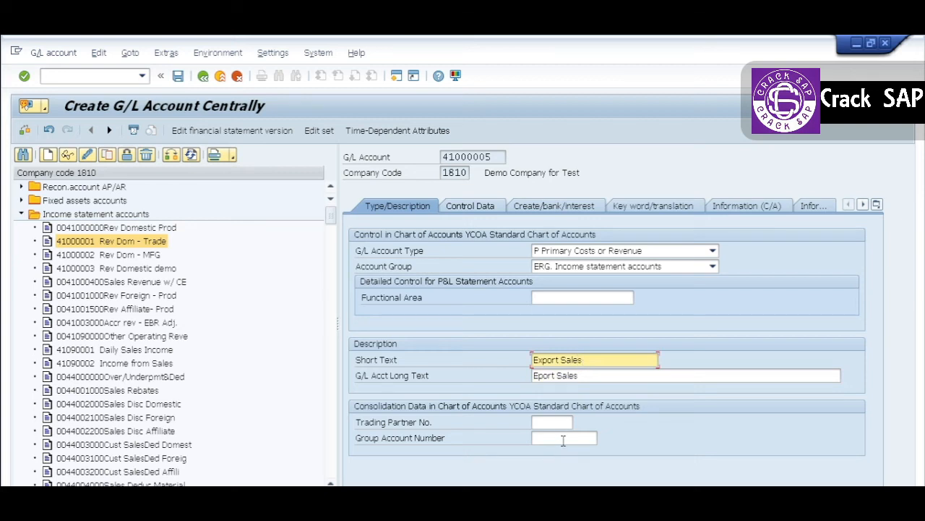
# - Set the group account number in the consolidation data to 515000
pyautogui.click(563, 438)
pyautogui.press('Down')
pyautogui.press('Down')
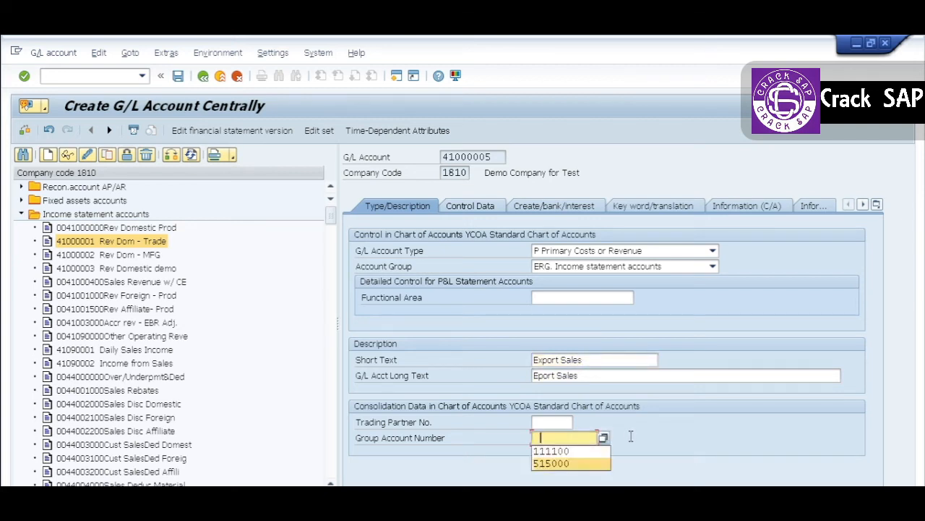
pyautogui.press('Return')
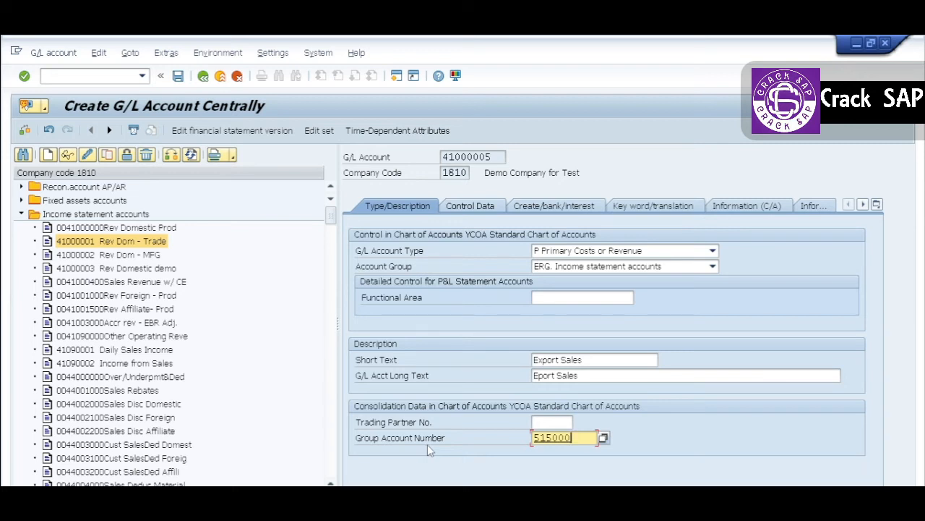
pyautogui.press('Return')
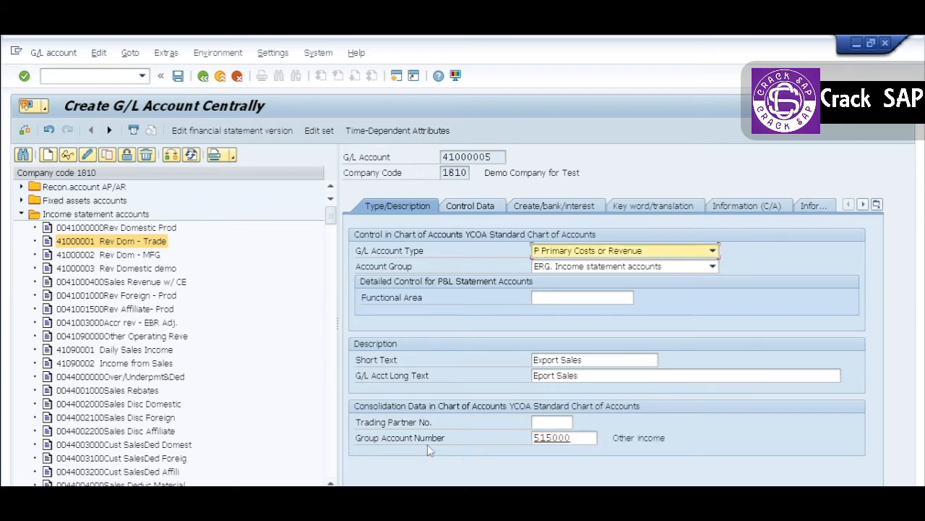
# - In the account's control data, enable Balances in Local Crcy Only, set the tax category to *, and allow posting without tax
pyautogui.click(472, 207)
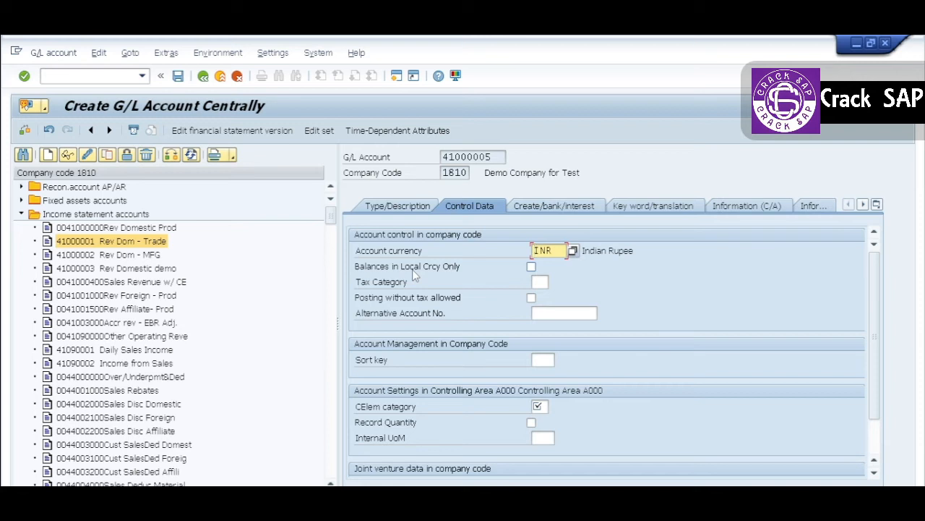
pyautogui.click(531, 267)
pyautogui.click(541, 282)
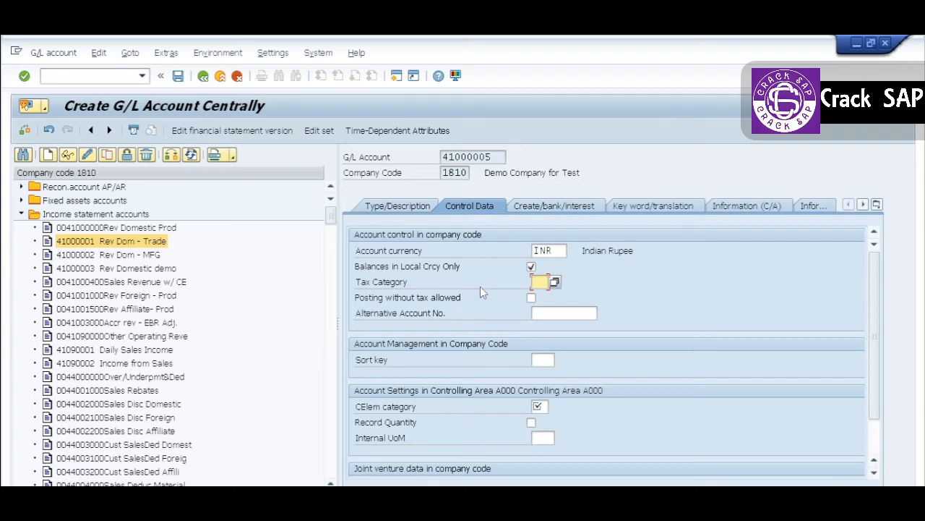
pyautogui.write('*')
pyautogui.click(531, 298)
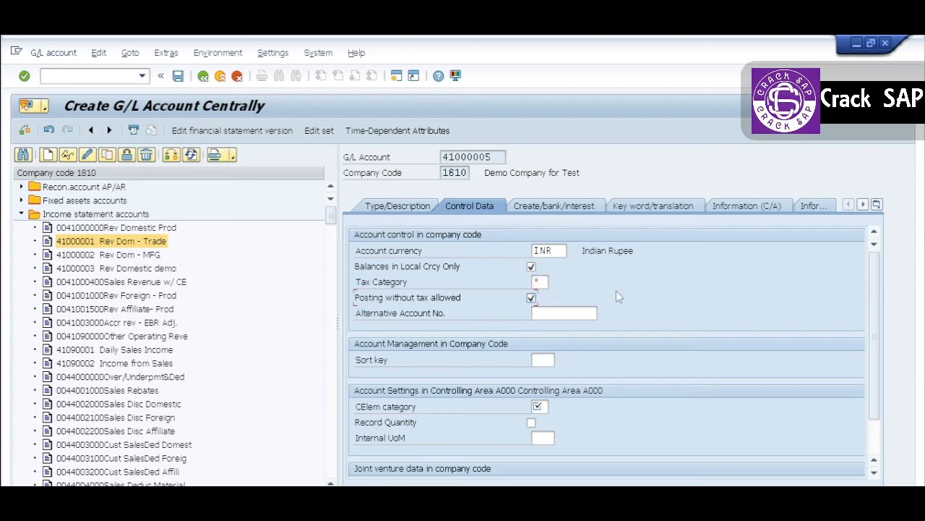
pyautogui.press('Return')
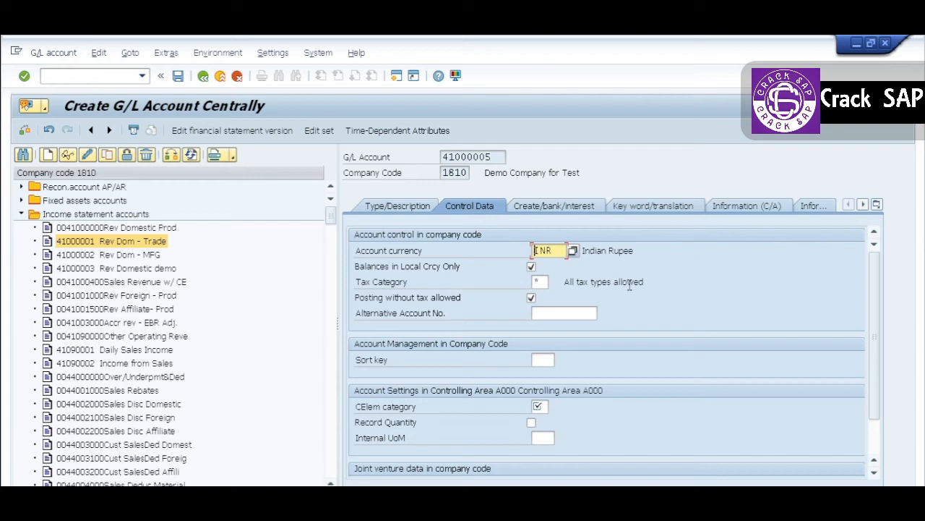
# - Try the tax categories - and + on the account, and set the tax category back to *
pyautogui.click(543, 282)
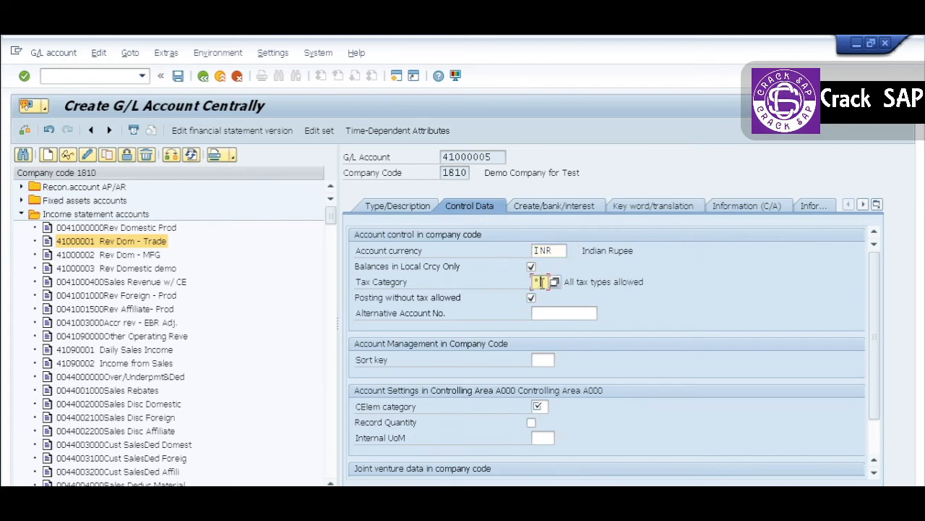
pyautogui.write('-')
pyautogui.press('Return')
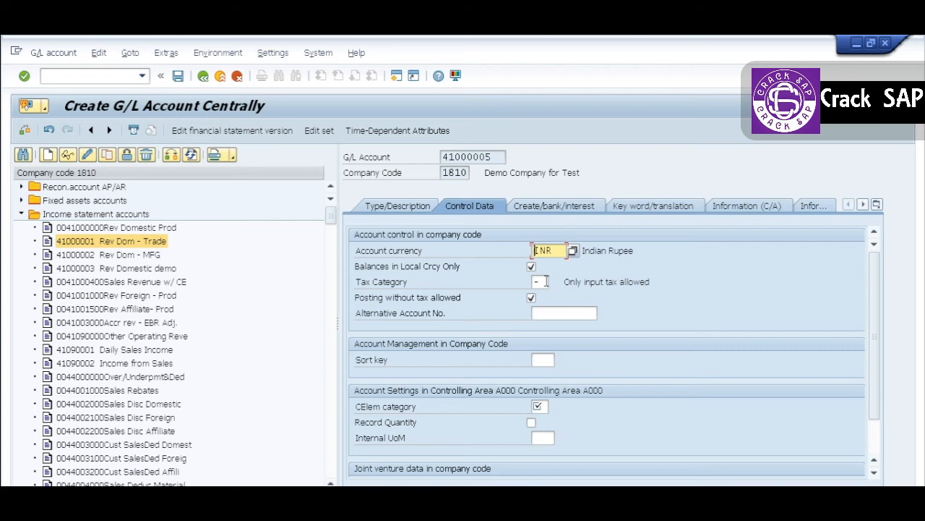
pyautogui.click(545, 282)
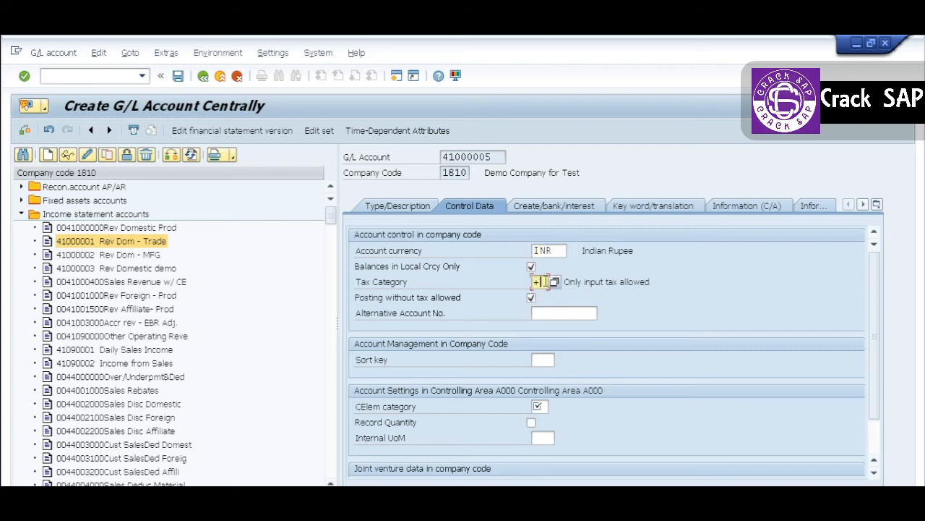
pyautogui.write('+')
pyautogui.press('Return')
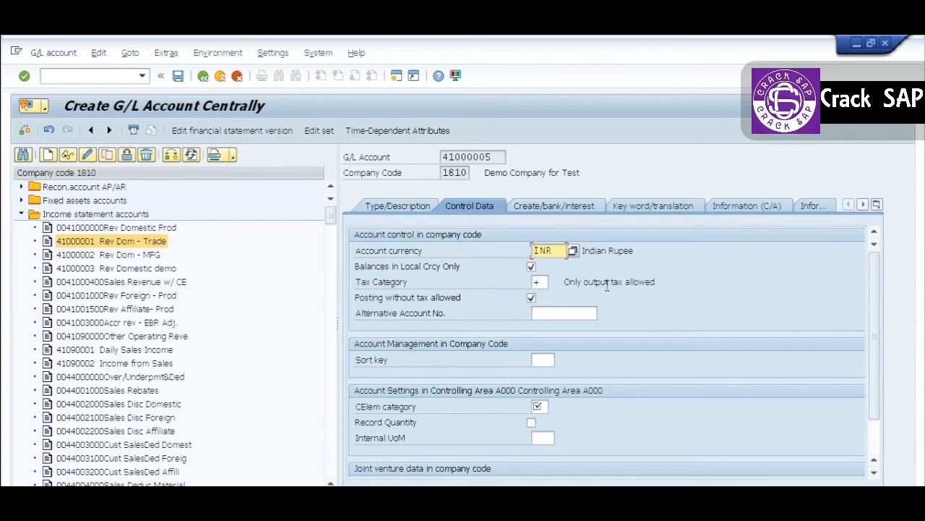
pyautogui.click(543, 282)
pyautogui.press('F4')
pyautogui.click(537, 318)
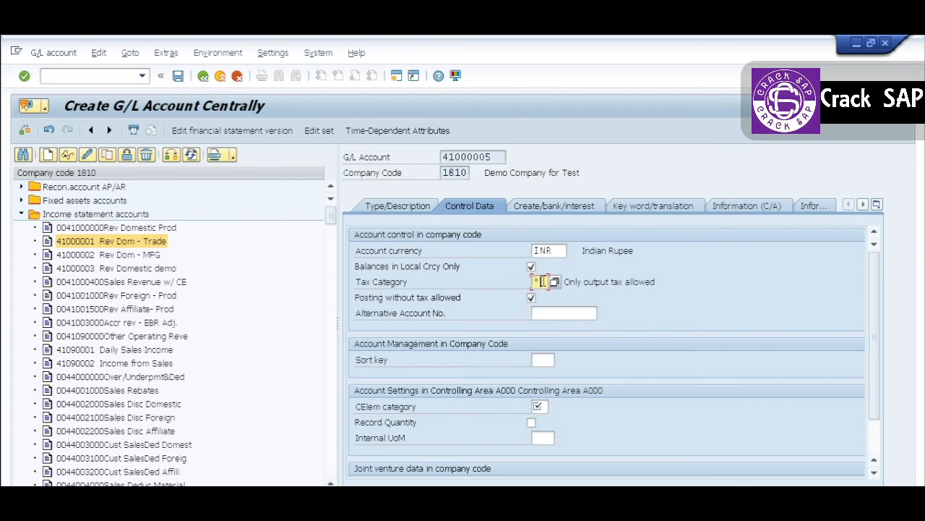
pyautogui.press('Return')
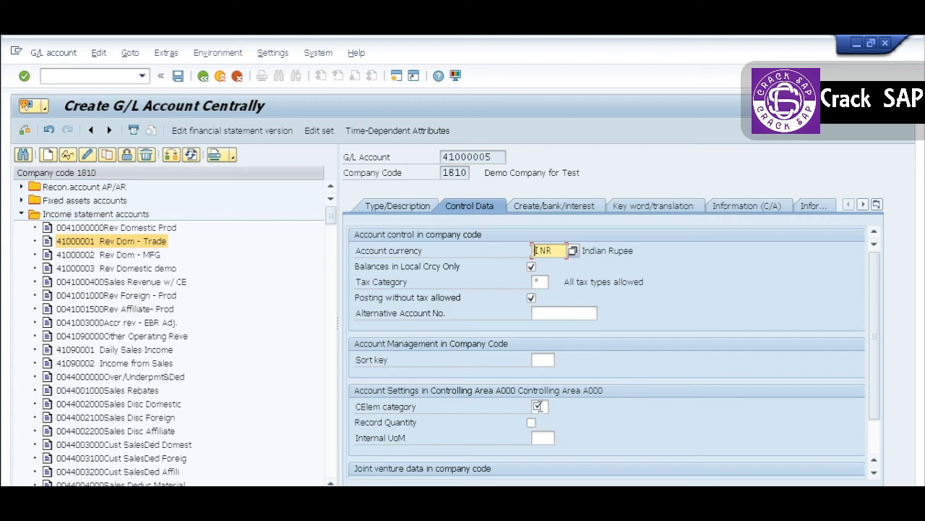
# - Set the CElem category in the controlling area A000 settings to 1, primary costs/cost-reducing revenues
pyautogui.click(538, 406)
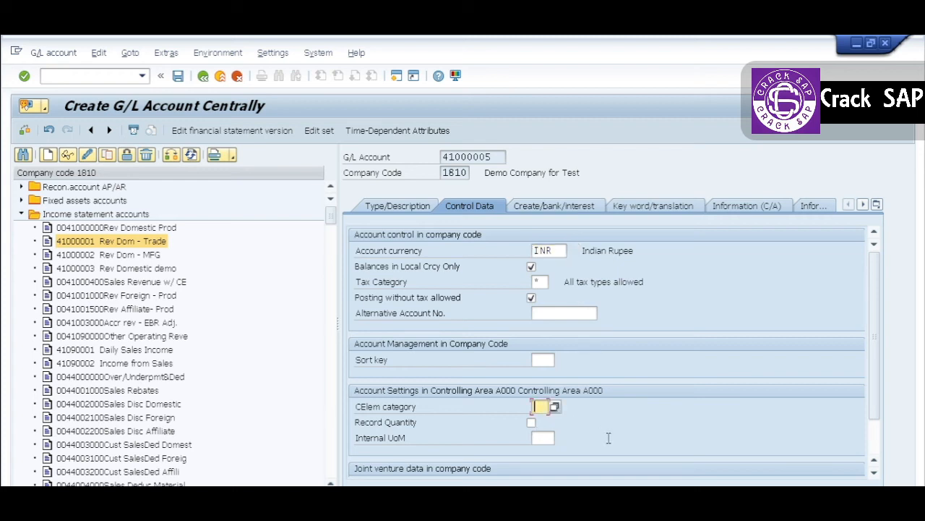
pyautogui.write('1')
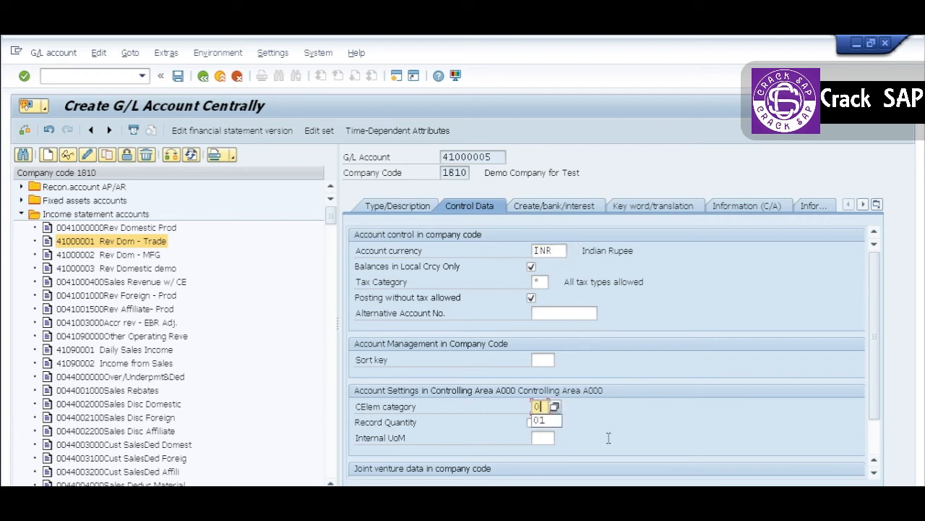
pyautogui.press('Return')
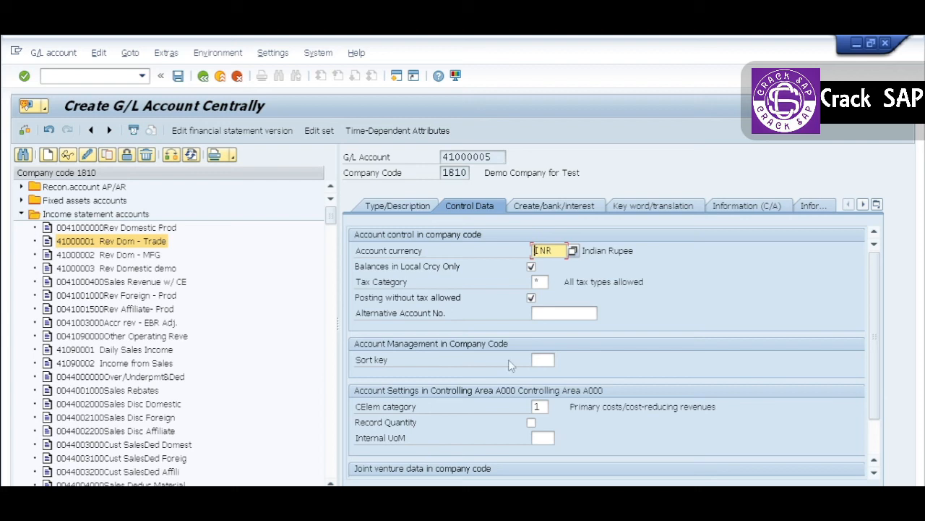
# - Assign field status group YB04 to control the account's document creation in the company code, and save the new G/L account
pyautogui.click(554, 206)
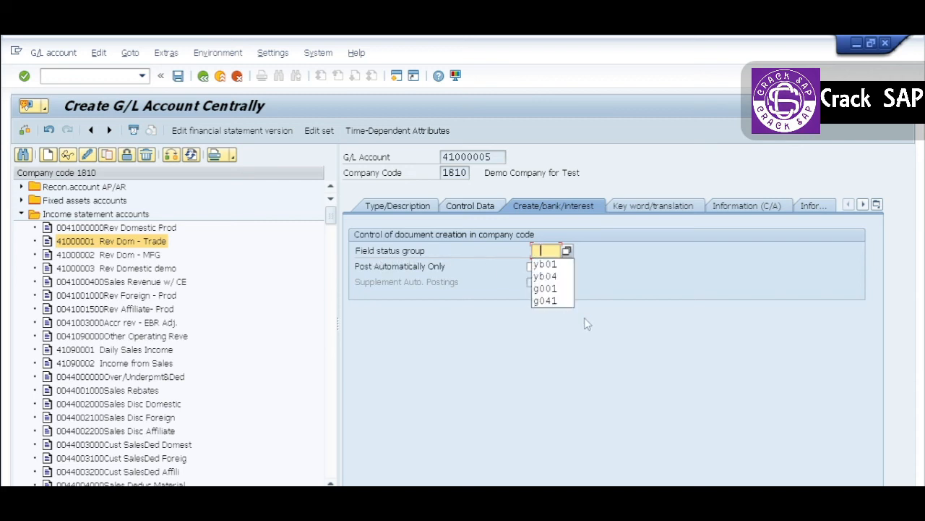
pyautogui.press('Down')
pyautogui.press('Down')
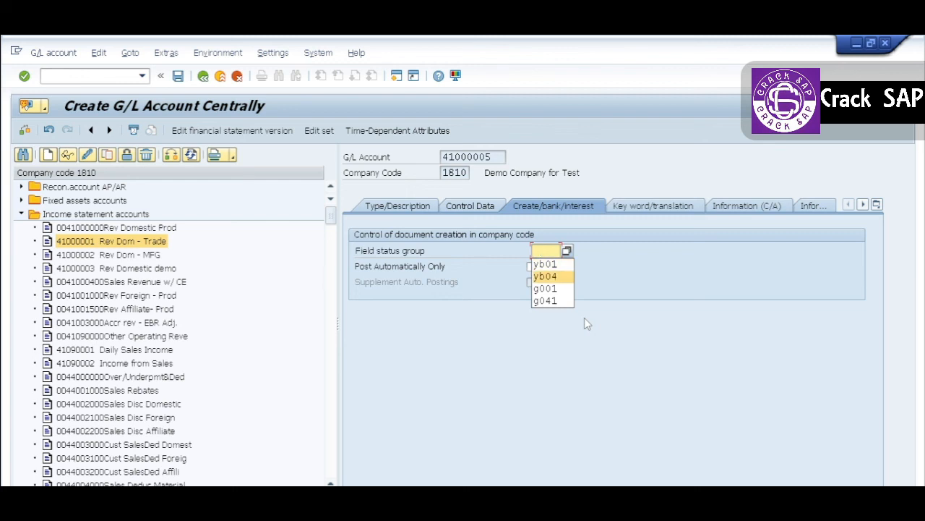
pyautogui.press('Return')
pyautogui.press('Return')
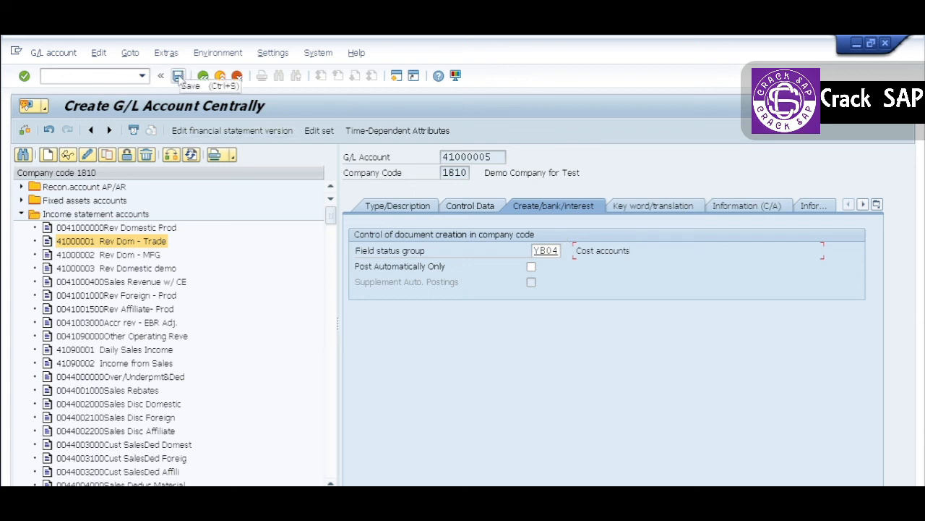
pyautogui.click(178, 76)
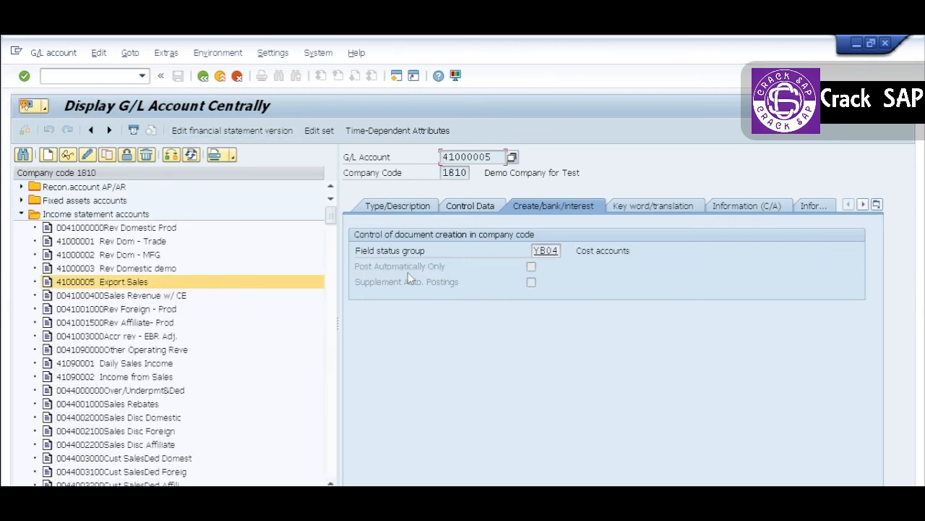